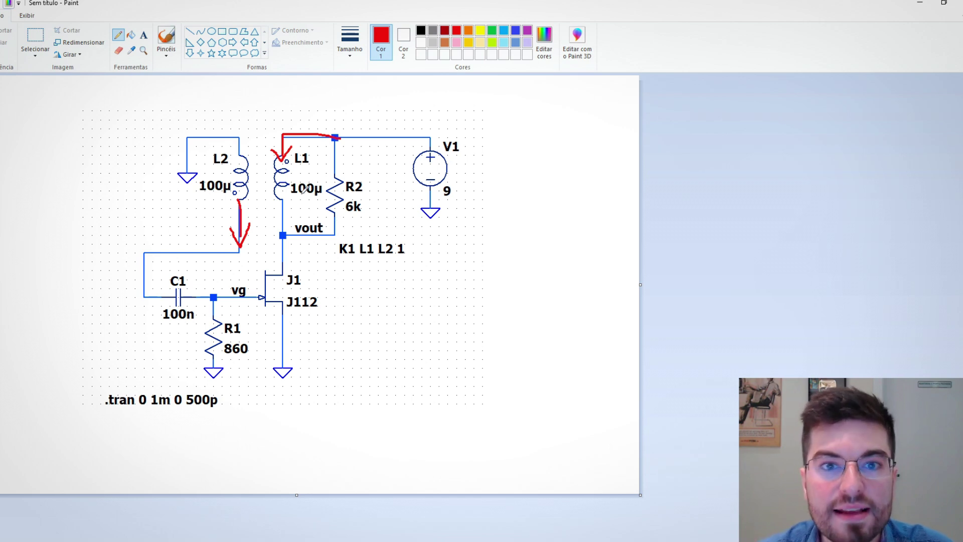
Step: Clear the old red marks and redraw current arrows down L2 and into L1
mouse_move(221, 151)
mouse_down()
mouse_move(284, 138)
mouse_move(310, 168)
mouse_move(310, 201)
mouse_move(273, 222)
mouse_move(232, 210)
mouse_move(217, 172)
mouse_move(224, 144)
mouse_up()
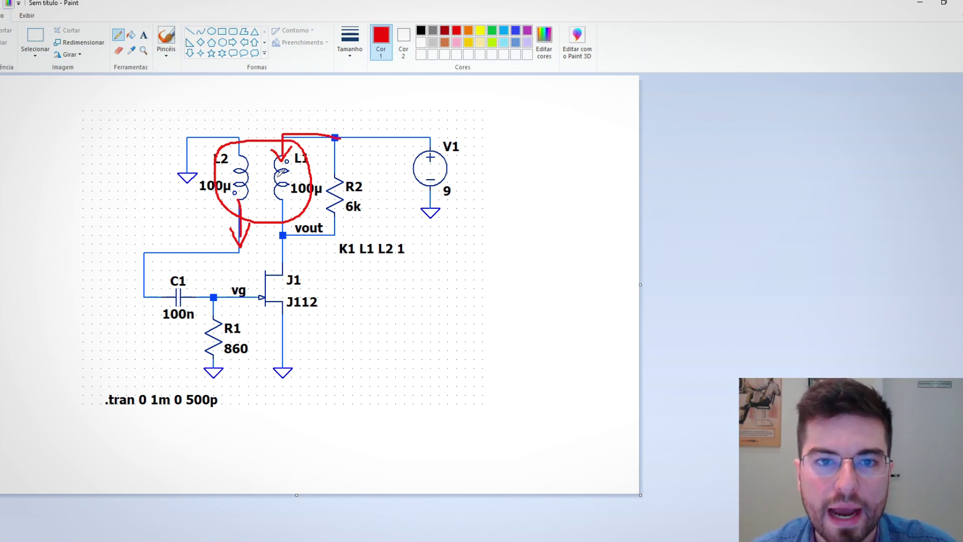
key(ctrl+z)
key(ctrl+z)
key(ctrl+z)
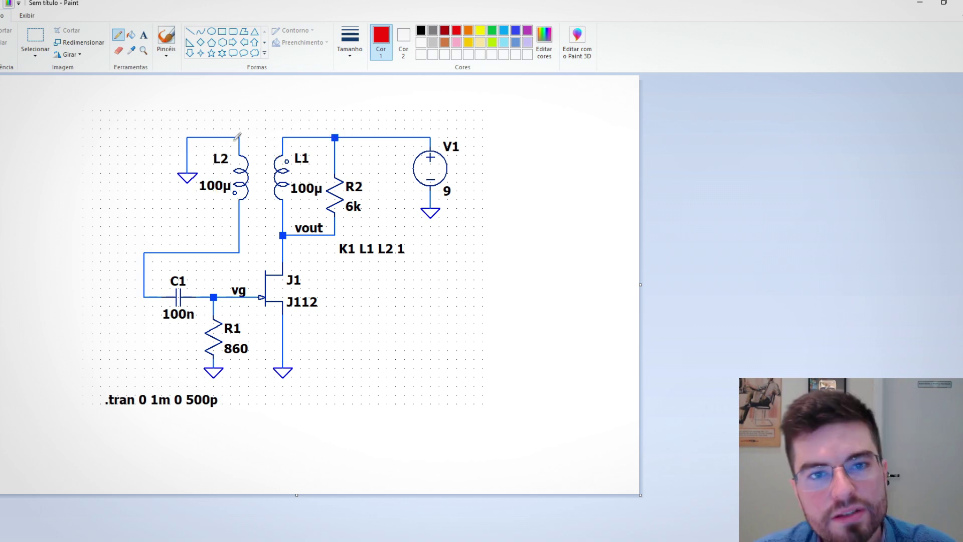
mouse_move(239, 140)
mouse_down()
mouse_move(242, 220)
mouse_move(229, 209)
mouse_move(242, 230)
mouse_move(255, 196)
mouse_up()
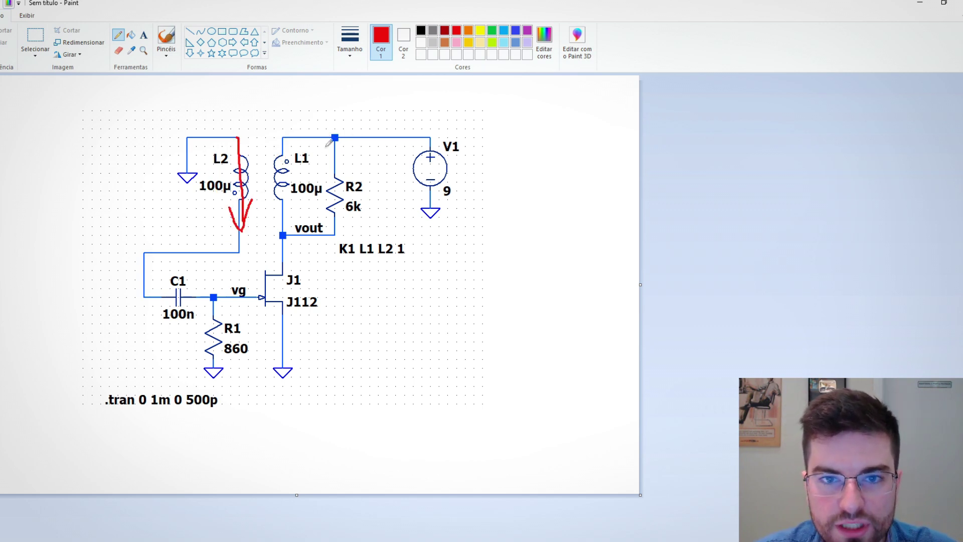
mouse_move(344, 133)
mouse_down()
mouse_move(282, 137)
mouse_move(279, 169)
mouse_up()
drag(267, 157, 299, 153)
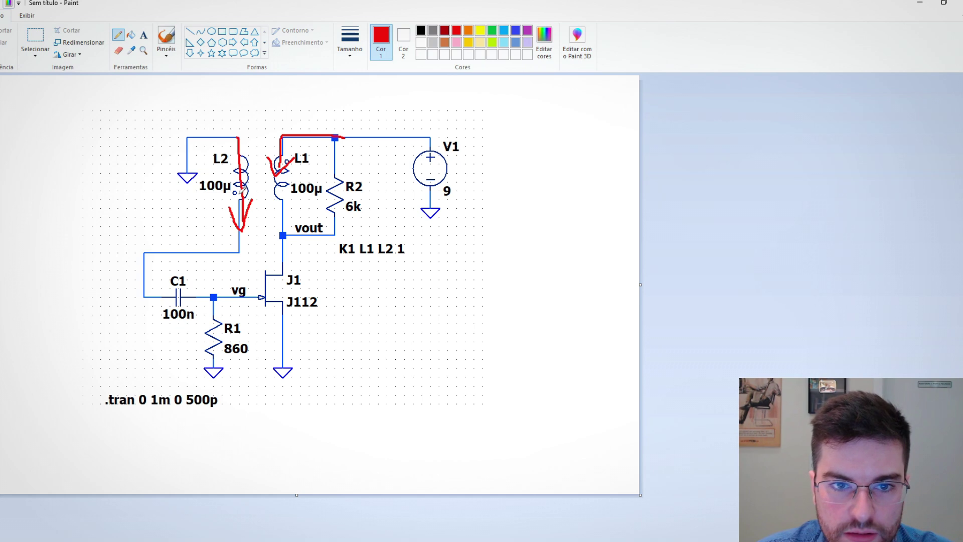
Step: Thicken the L2 arrow, mark I above the top wire, and circle L2 and Lmp
drag(243, 144, 225, 210)
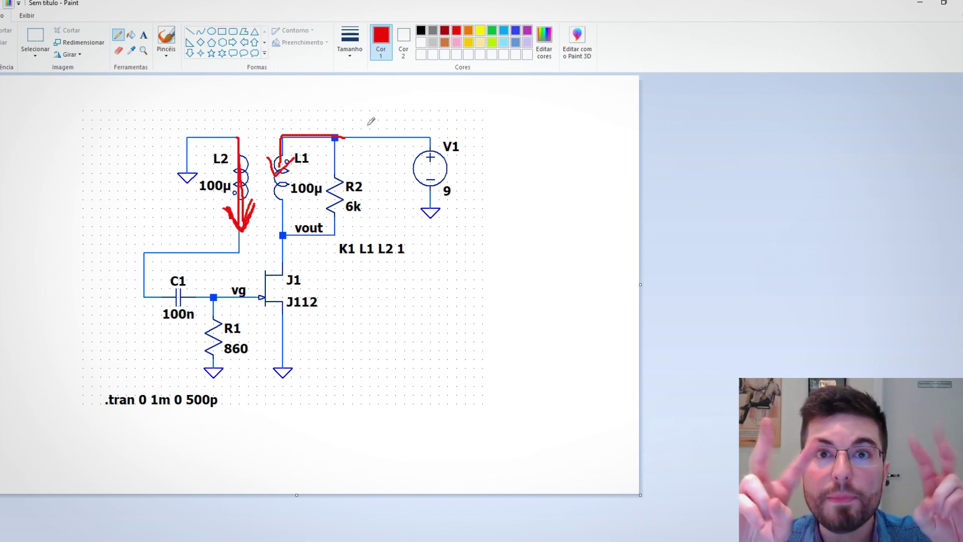
drag(312, 116, 319, 134)
mouse_move(211, 163)
mouse_down()
mouse_move(226, 156)
mouse_move(214, 159)
mouse_up()
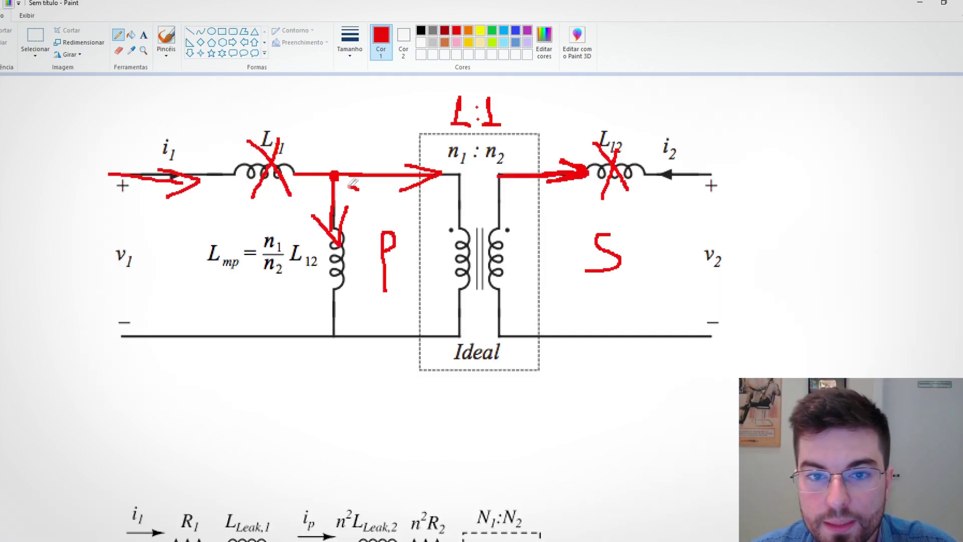
mouse_move(351, 187)
mouse_down()
mouse_move(301, 301)
mouse_move(387, 217)
mouse_move(358, 207)
mouse_up()
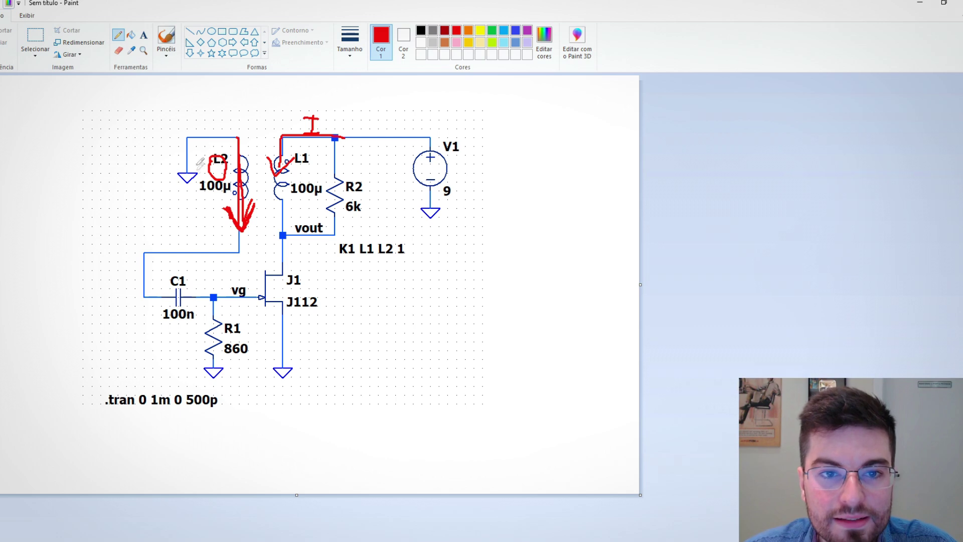
Step: Circle L2, retrace the current arrow into L1, and write Im = I + S
mouse_move(196, 157)
mouse_down()
mouse_move(208, 140)
mouse_move(234, 135)
mouse_move(259, 164)
mouse_move(262, 208)
mouse_move(243, 232)
mouse_move(212, 209)
mouse_move(216, 133)
mouse_up()
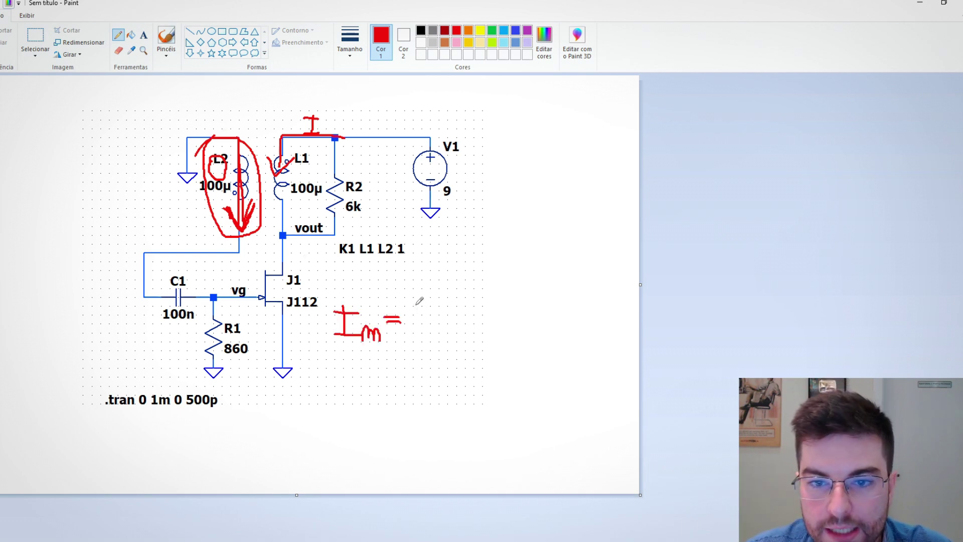
mouse_move(416, 306)
mouse_down()
mouse_move(415, 329)
mouse_move(407, 312)
mouse_move(429, 312)
mouse_move(437, 331)
mouse_up()
mouse_move(349, 133)
mouse_down()
mouse_move(280, 151)
mouse_move(280, 168)
mouse_up()
drag(266, 158, 283, 177)
drag(446, 313, 448, 318)
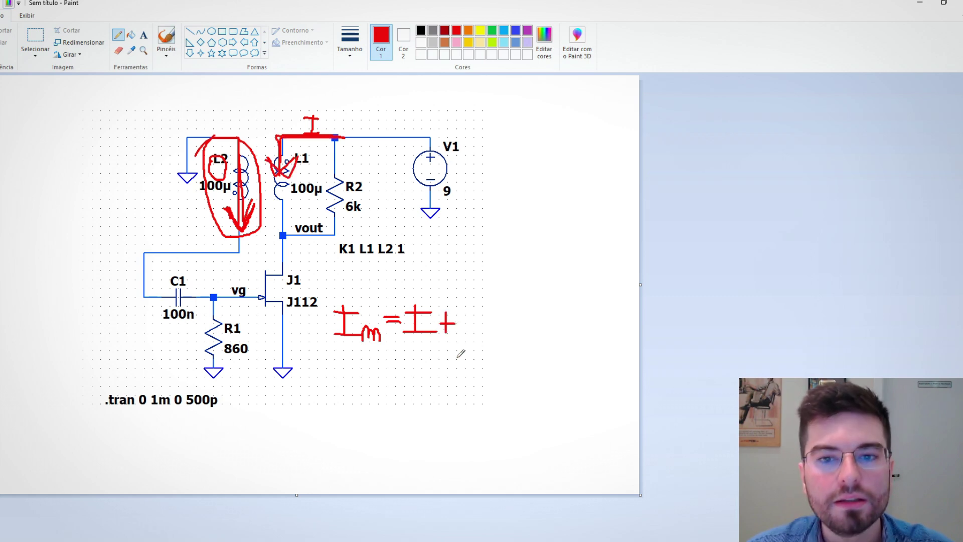
mouse_move(482, 307)
mouse_down()
mouse_move(466, 312)
mouse_move(466, 331)
mouse_up()
Step: Circle the S term, primary current i1, secondary current and Lmp, then return to LTspice
mouse_move(465, 285)
mouse_down()
mouse_move(472, 345)
mouse_move(496, 330)
mouse_move(464, 286)
mouse_up()
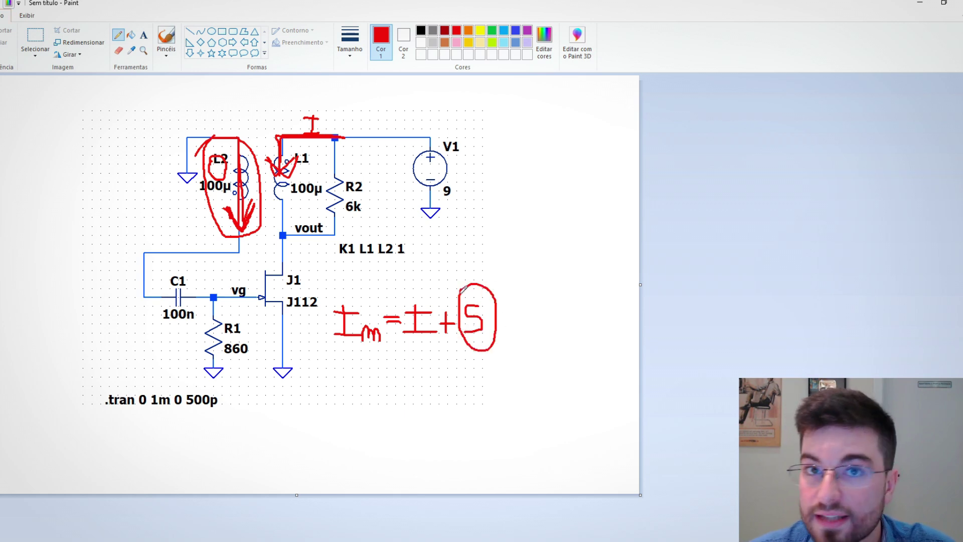
mouse_move(396, 294)
mouse_down()
mouse_move(522, 302)
mouse_move(396, 306)
mouse_up()
drag(397, 306, 426, 273)
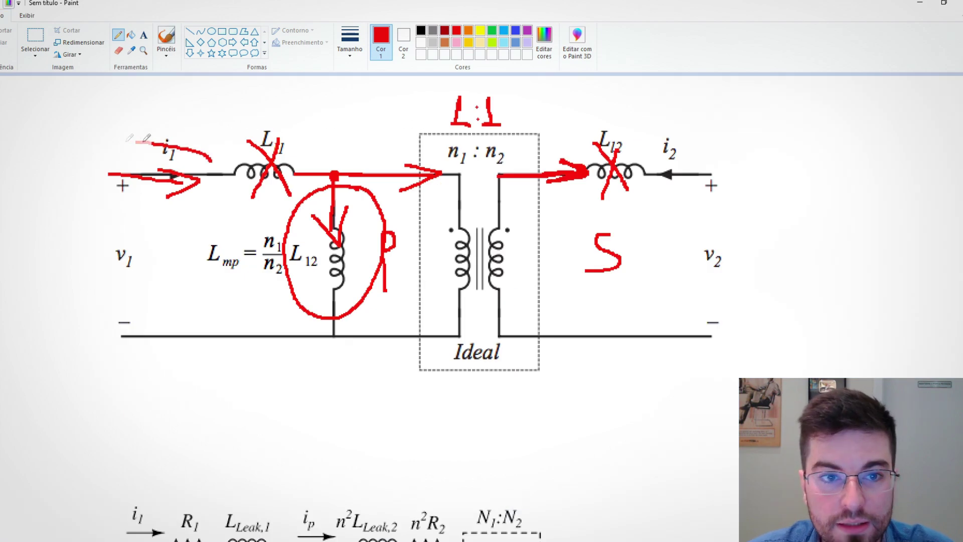
mouse_move(144, 142)
mouse_down()
mouse_move(198, 203)
mouse_move(211, 160)
mouse_up()
mouse_move(548, 147)
mouse_down()
mouse_move(505, 196)
mouse_move(585, 204)
mouse_move(562, 142)
mouse_up()
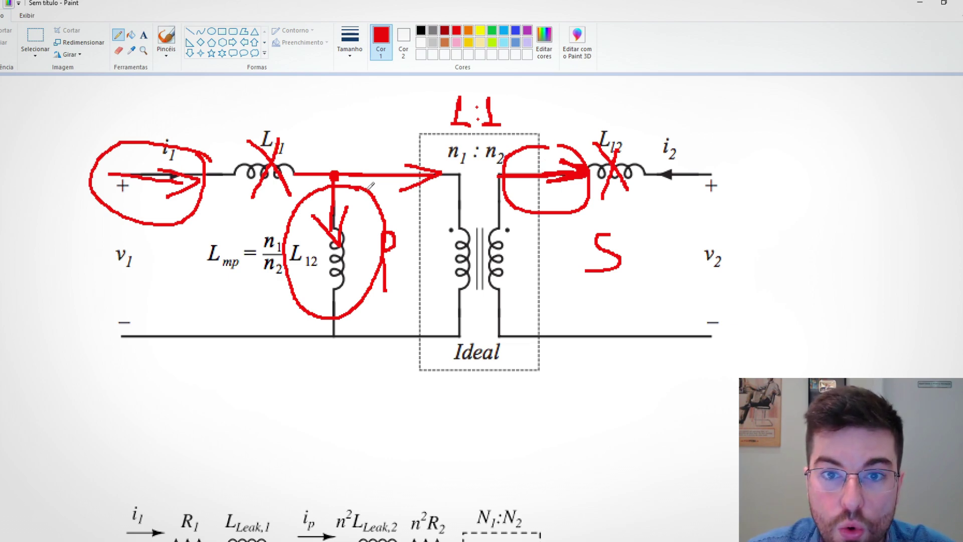
mouse_move(370, 185)
mouse_down()
mouse_move(296, 195)
mouse_move(281, 296)
mouse_move(386, 251)
mouse_move(318, 189)
mouse_move(301, 309)
mouse_move(392, 240)
mouse_move(389, 225)
mouse_up()
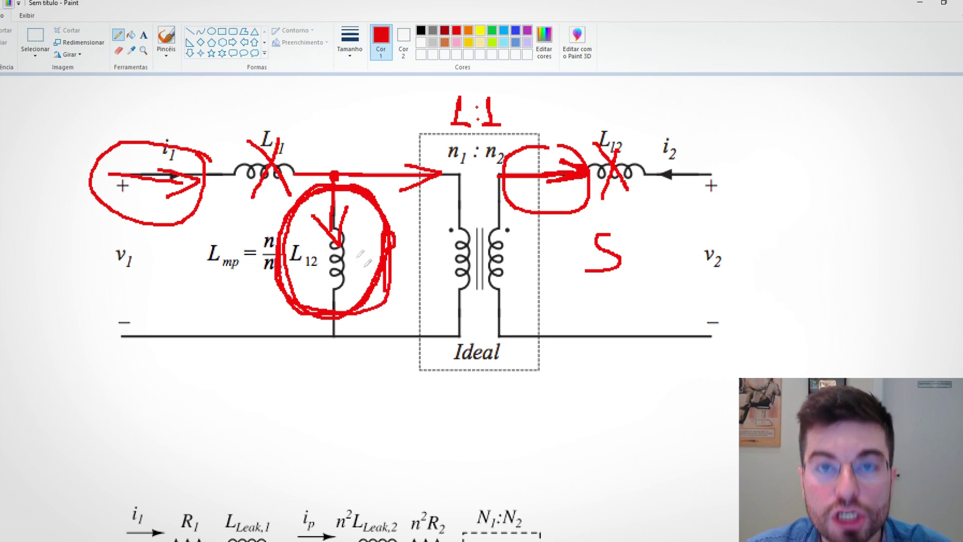
key(alt+Tab)
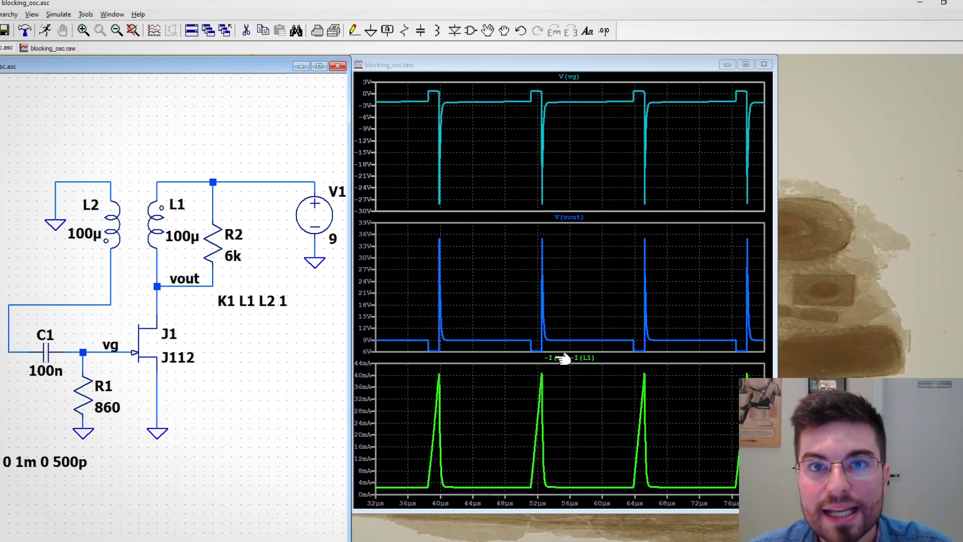
Step: Zoom in on the 52.5µs pulse and negate the current trace to -(I(L2)+I(L1))
drag(572, 369, 648, 476)
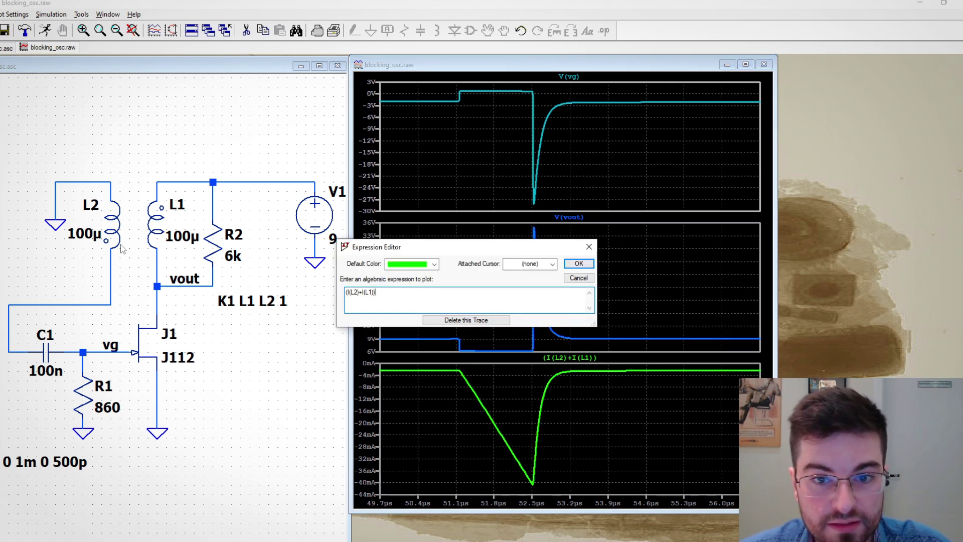
click(347, 292)
text(-)
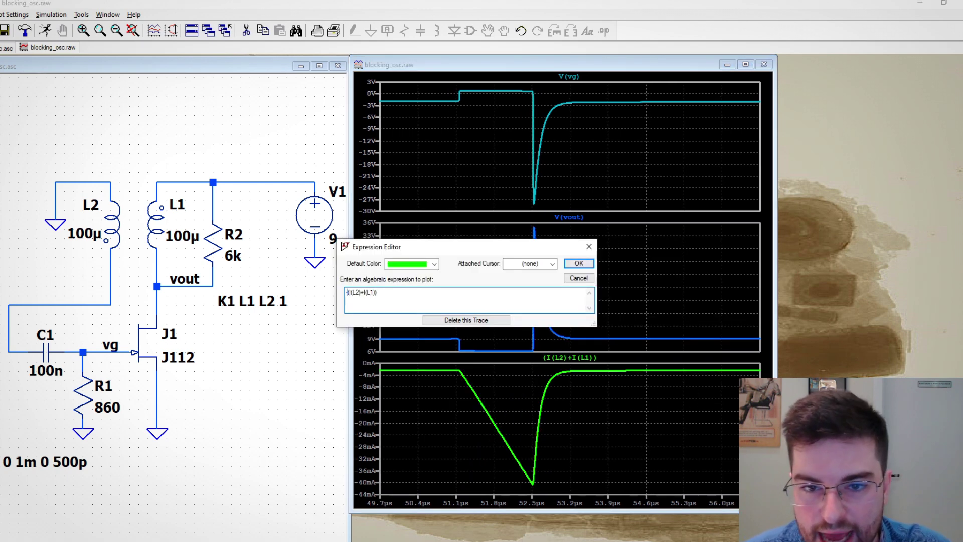
key(Return)
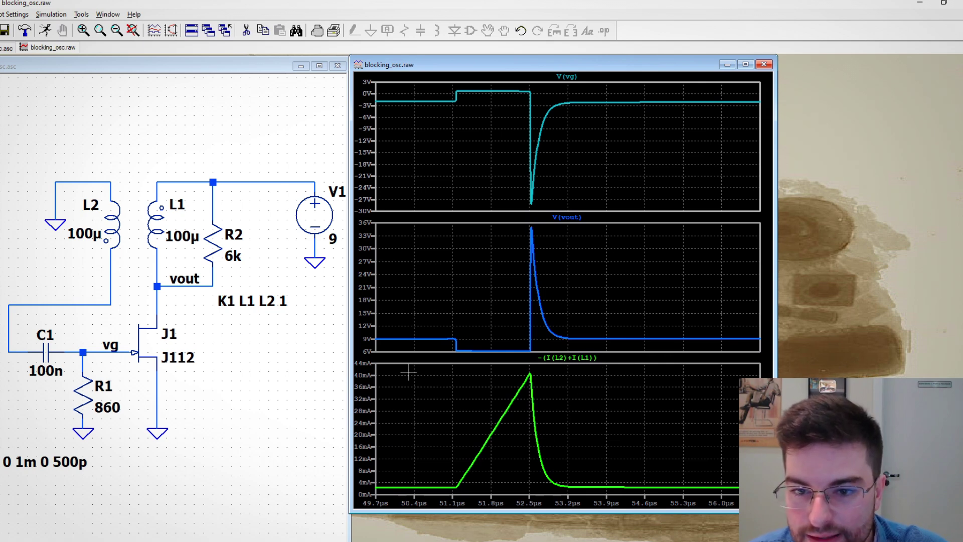
Step: Zoom further into the current plot and probe the L1 and L2 currents
drag(405, 370, 590, 494)
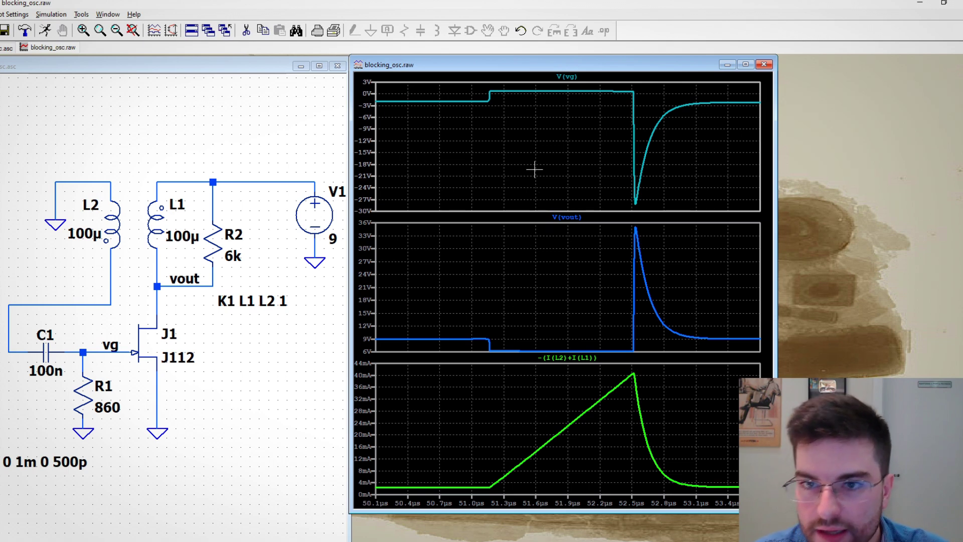
click(157, 223)
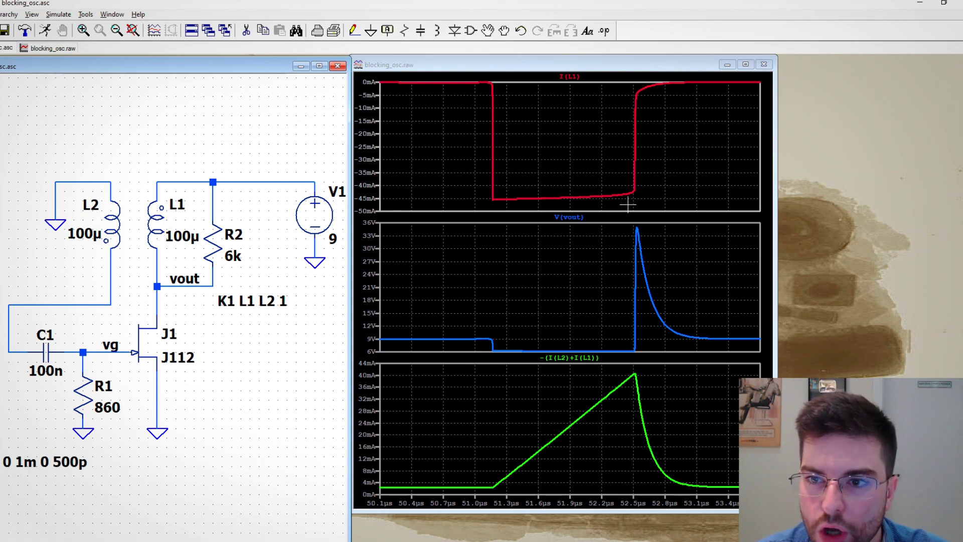
click(584, 136)
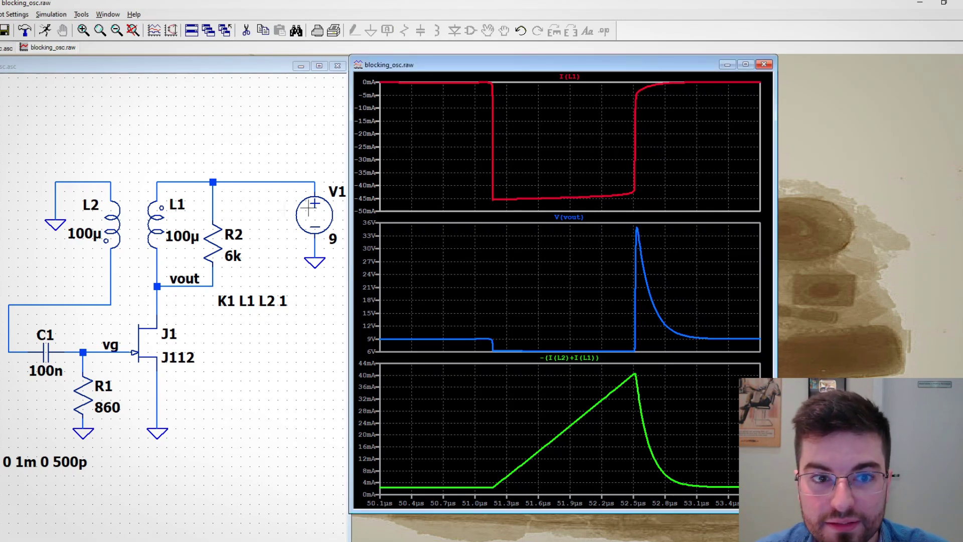
click(113, 221)
click(115, 220)
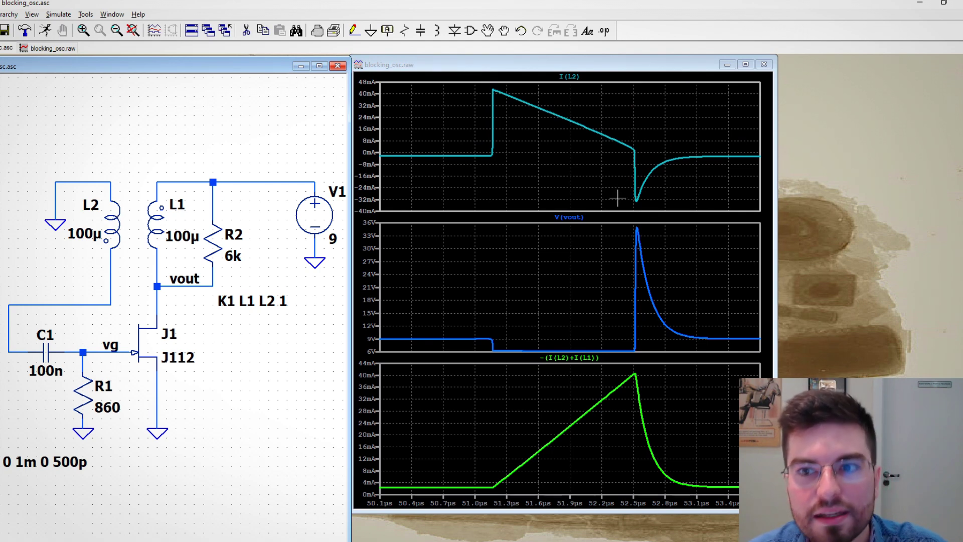
Step: Plot I(L1) and I(L2) together in the top pane, then circle the Lmp branch in Paint
click(161, 224)
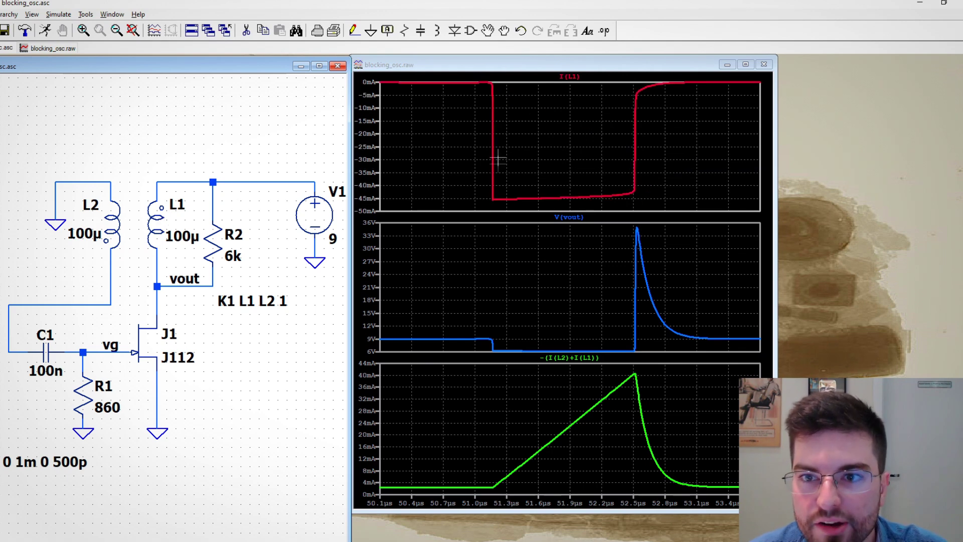
click(115, 225)
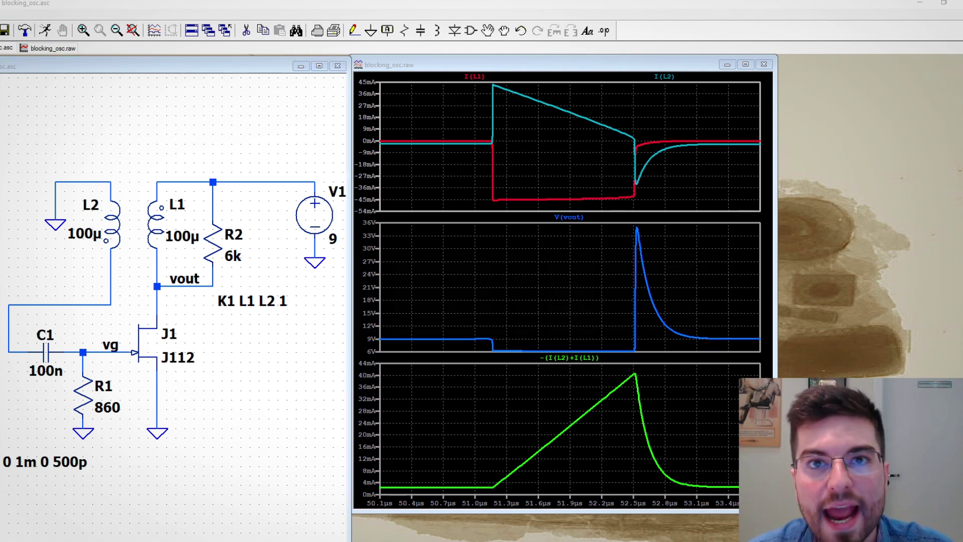
key(alt+Tab)
mouse_move(351, 177)
mouse_down()
mouse_move(281, 193)
mouse_move(391, 344)
mouse_move(307, 159)
mouse_move(262, 337)
mouse_move(427, 266)
mouse_move(386, 189)
mouse_move(313, 206)
mouse_move(362, 222)
mouse_move(327, 182)
mouse_move(349, 225)
mouse_up()
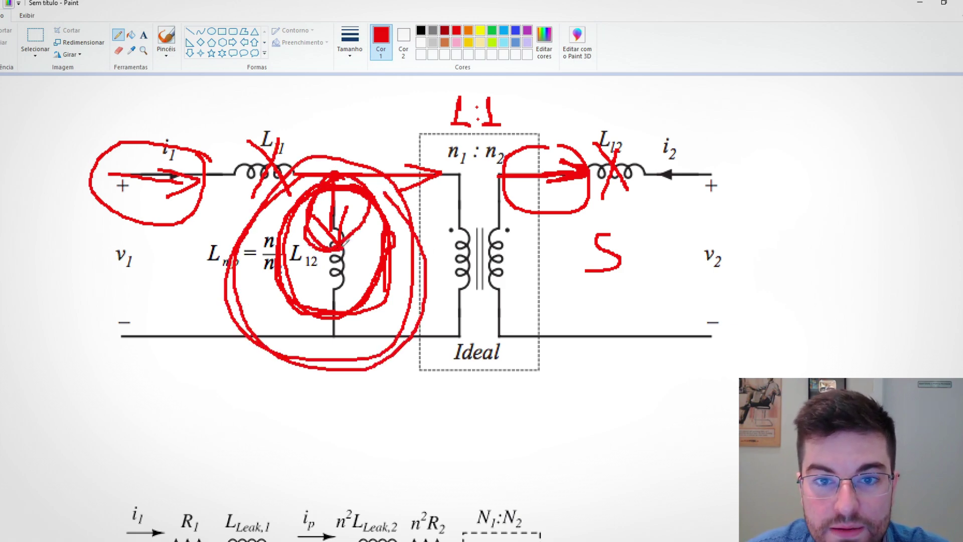
Step: Close the V(vout) pane and change the I(L1) trace to -I(L1)
key(alt+Tab)
click(570, 272)
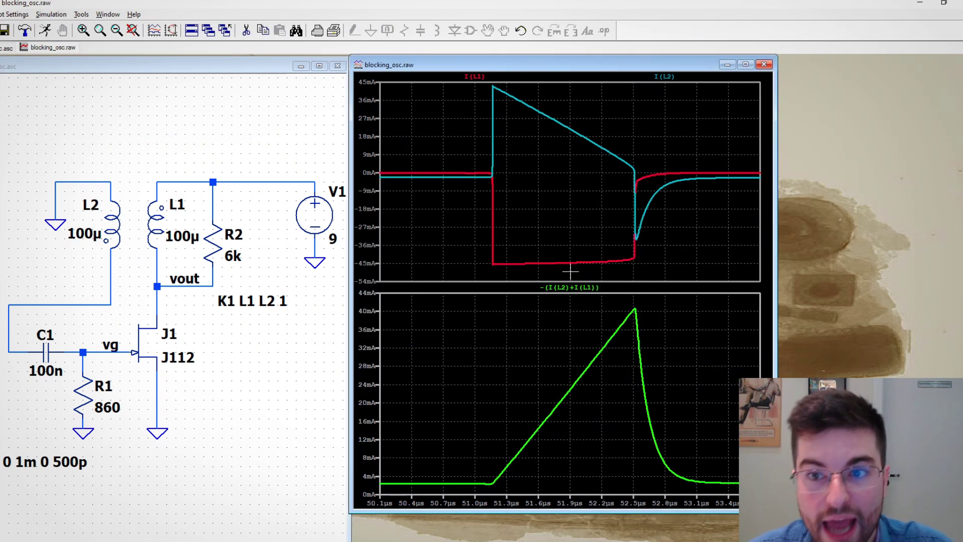
right_click(479, 77)
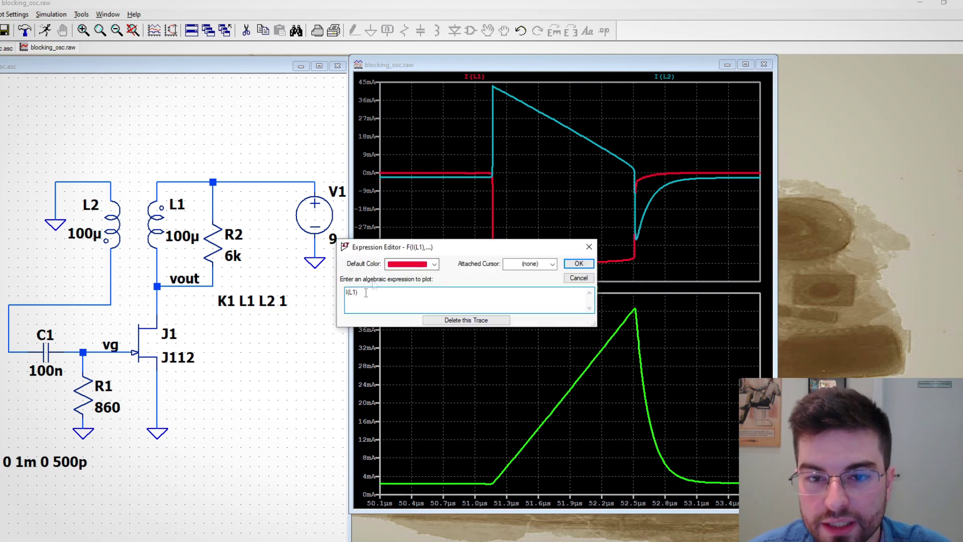
text(-)
key(Return)
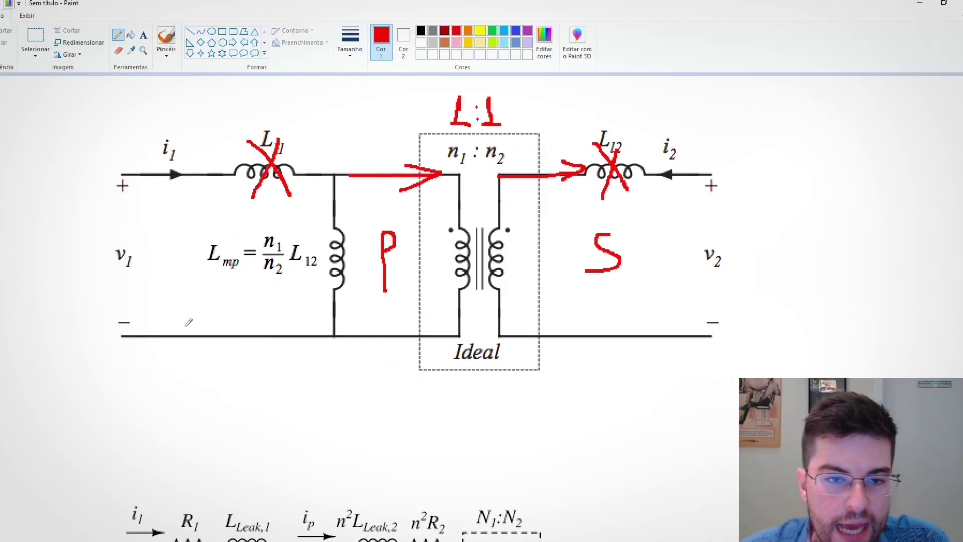
Step: Draw red arrows up the input side and past Lmp, check v1, and sketch a sawtooth magnetizing current
mouse_move(179, 325)
mouse_down()
mouse_move(169, 222)
mouse_move(190, 222)
mouse_up()
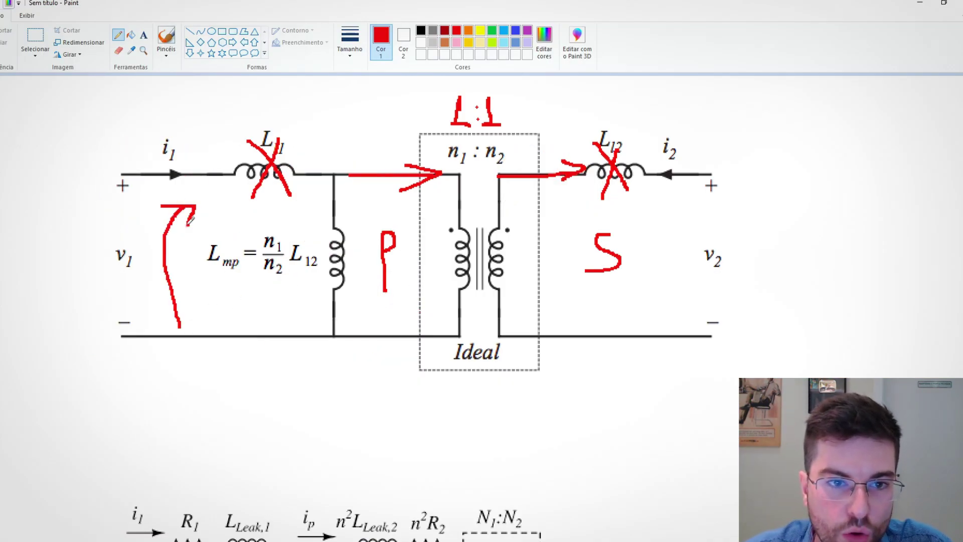
mouse_move(119, 232)
mouse_down()
mouse_move(137, 251)
mouse_move(154, 213)
mouse_up()
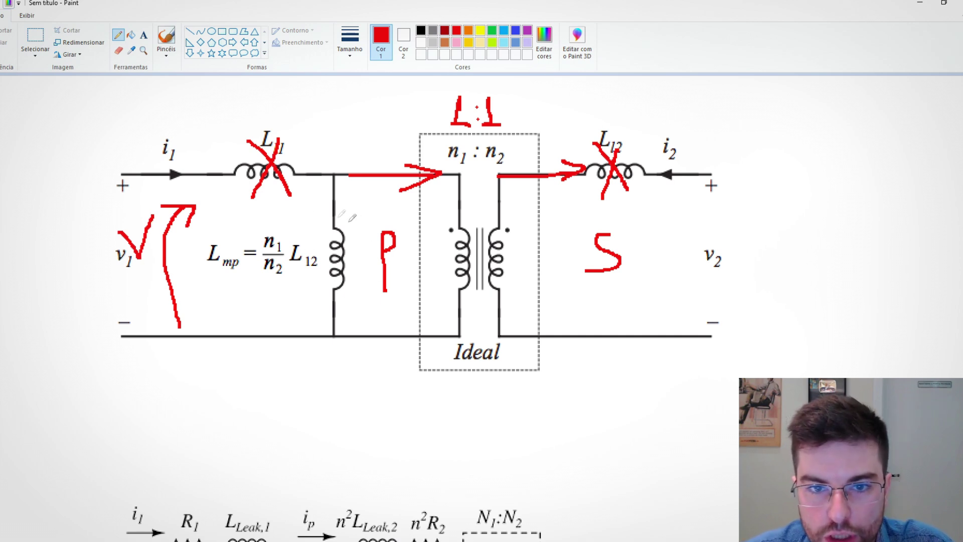
mouse_move(312, 302)
mouse_down()
mouse_move(293, 228)
mouse_move(313, 195)
mouse_move(306, 217)
mouse_up()
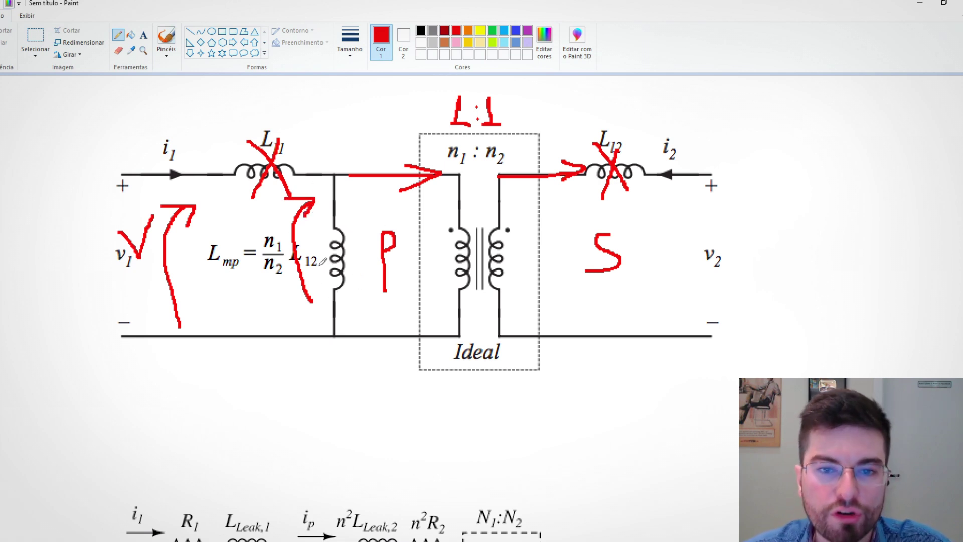
mouse_move(189, 449)
mouse_down()
mouse_move(227, 449)
mouse_move(363, 374)
mouse_move(363, 460)
mouse_move(450, 459)
mouse_up()
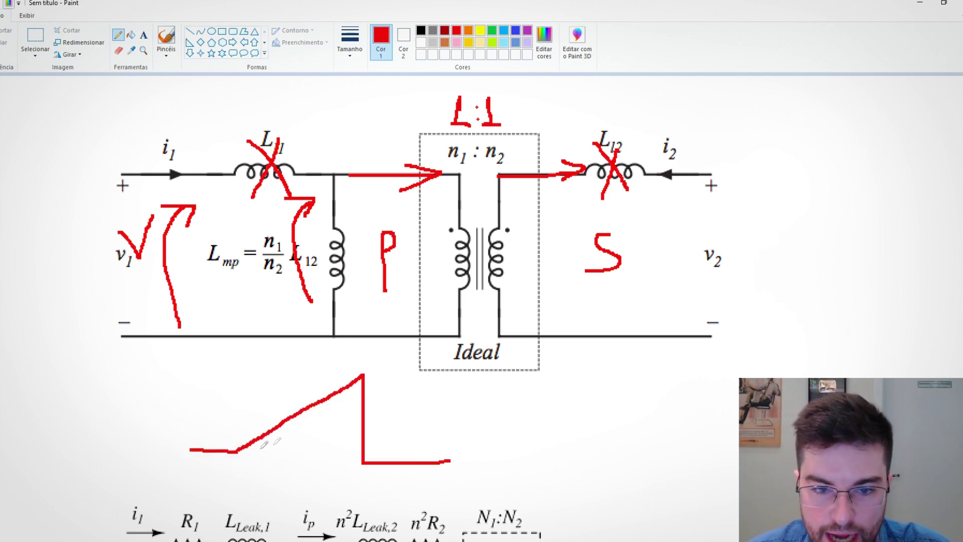
Step: Scribble over the P label and draw red right-pointing arrows along the top wire
mouse_move(350, 199)
mouse_down()
mouse_move(351, 267)
mouse_move(363, 247)
mouse_move(368, 273)
mouse_move(383, 236)
mouse_move(389, 258)
mouse_move(371, 244)
mouse_move(407, 236)
mouse_up()
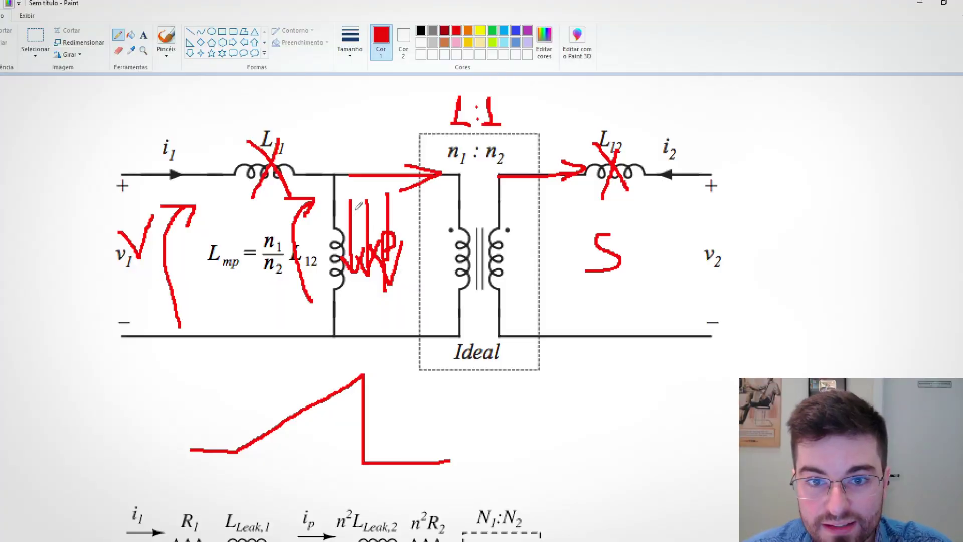
mouse_move(359, 206)
mouse_down()
mouse_move(359, 296)
mouse_move(377, 251)
mouse_move(384, 314)
mouse_move(392, 286)
mouse_up()
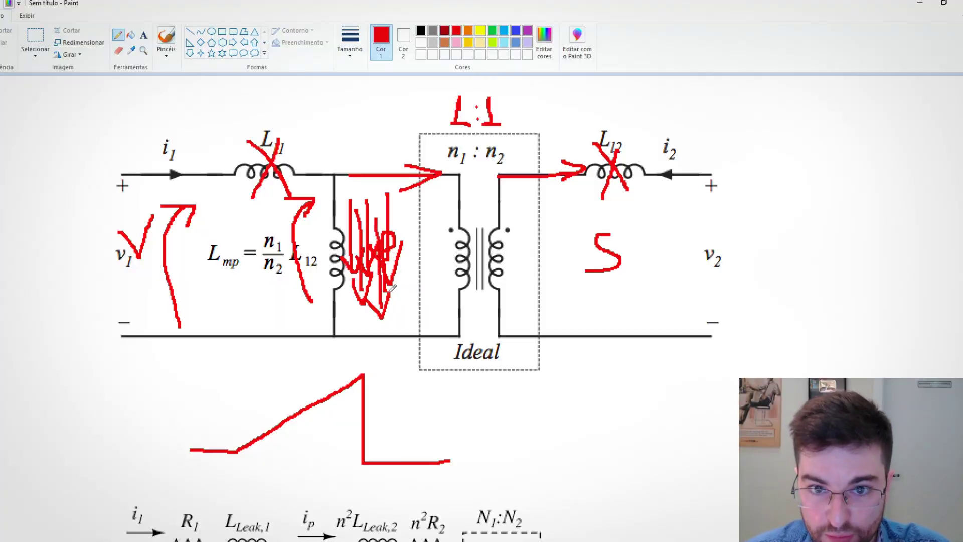
mouse_move(198, 182)
mouse_down()
mouse_move(307, 177)
mouse_move(325, 236)
mouse_up()
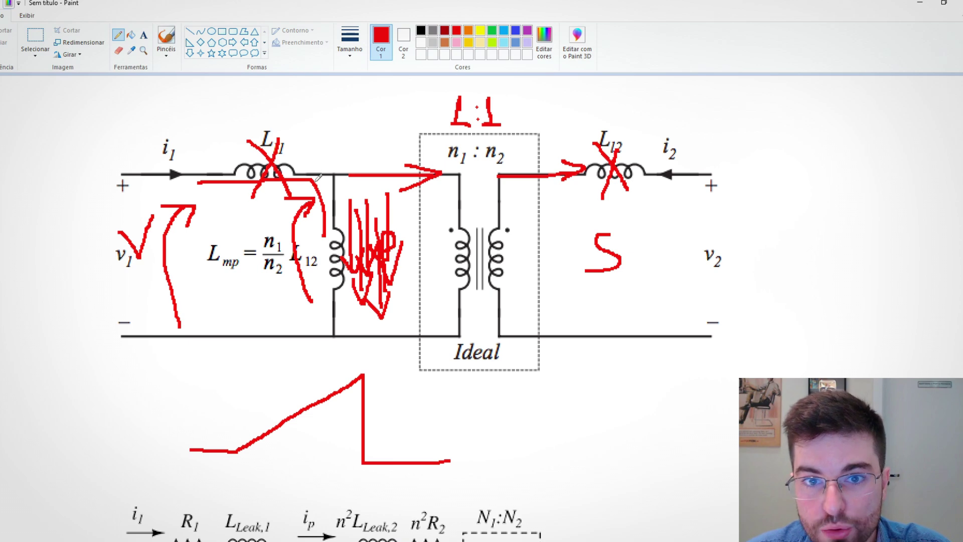
mouse_move(323, 170)
mouse_down()
mouse_move(390, 168)
mouse_move(366, 159)
mouse_move(368, 179)
mouse_up()
drag(333, 140, 399, 144)
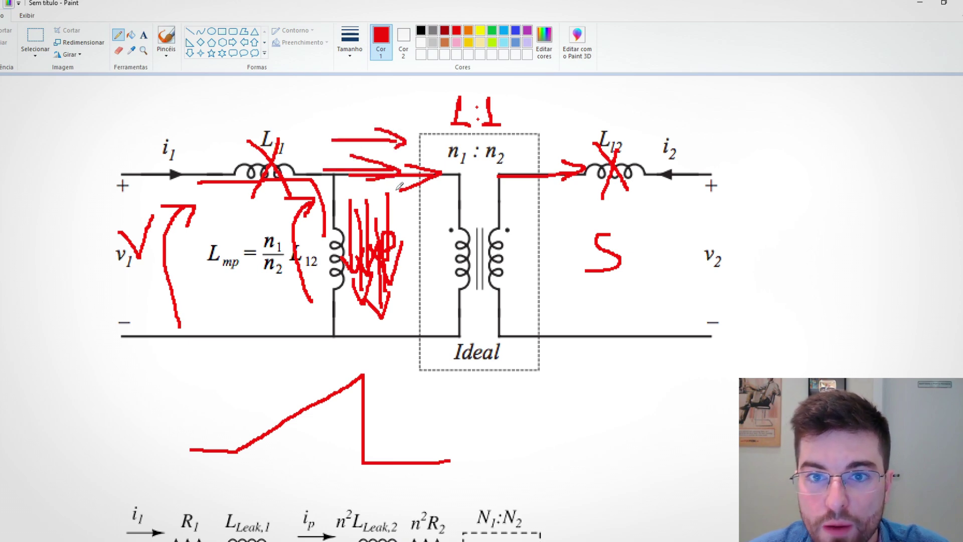
Step: Cross out the two upper arrows and scribble over the magnetizing inductor
mouse_move(351, 122)
mouse_down()
mouse_move(381, 141)
mouse_move(355, 150)
mouse_move(383, 176)
mouse_move(365, 181)
mouse_move(409, 184)
mouse_up()
drag(396, 185, 410, 157)
drag(347, 197, 341, 273)
mouse_move(326, 237)
mouse_down()
mouse_move(326, 289)
mouse_move(331, 273)
mouse_up()
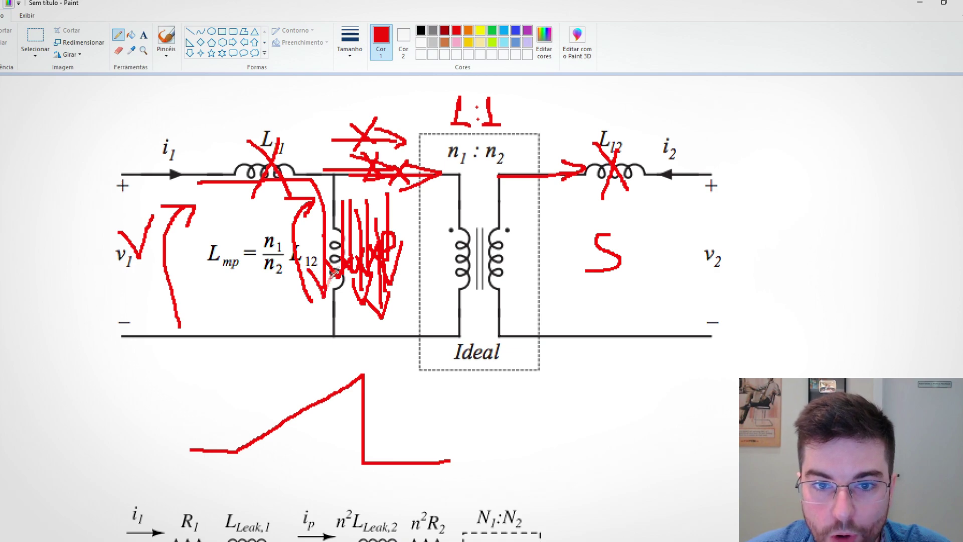
drag(331, 274, 334, 284)
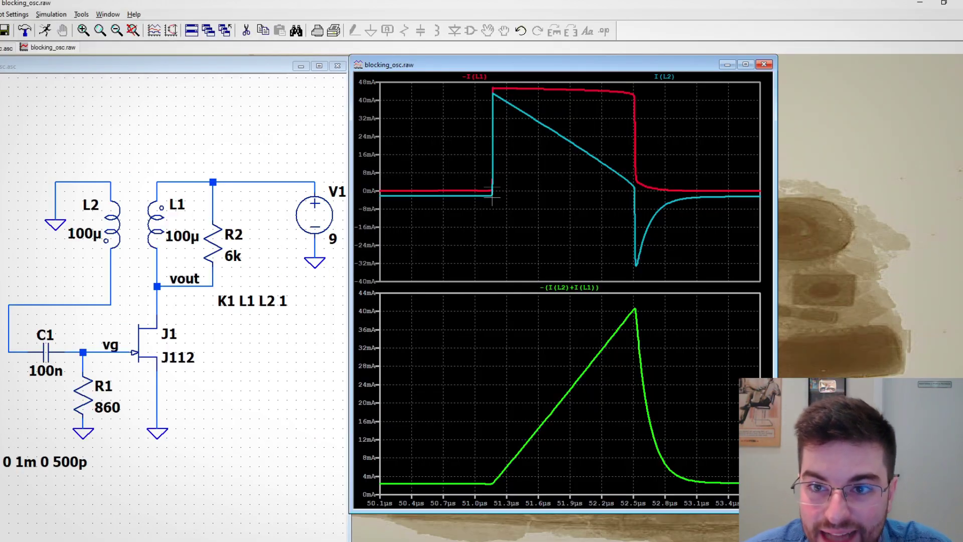